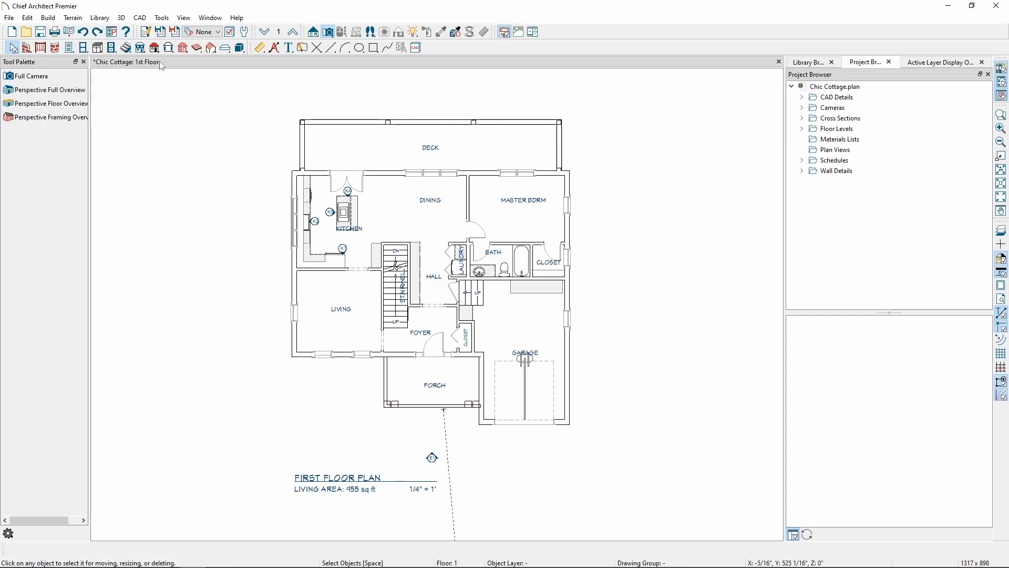
Step: Open the View menu over the Chic Cottage 1st Floor plan
left_click(186, 20)
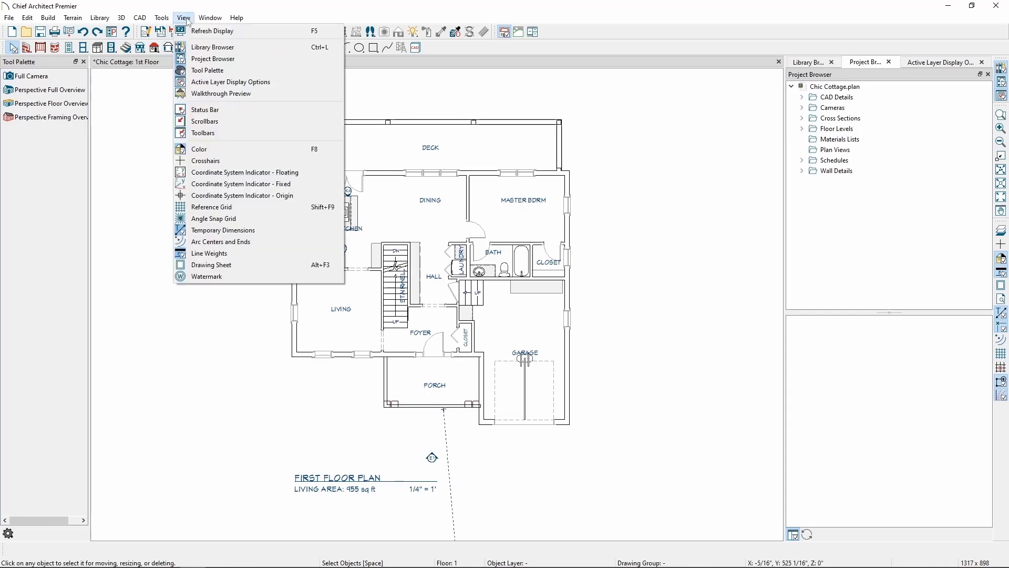
Step: Turn on the floating X/Y coordinate system indicator in the 1st Floor plan
left_click(211, 174)
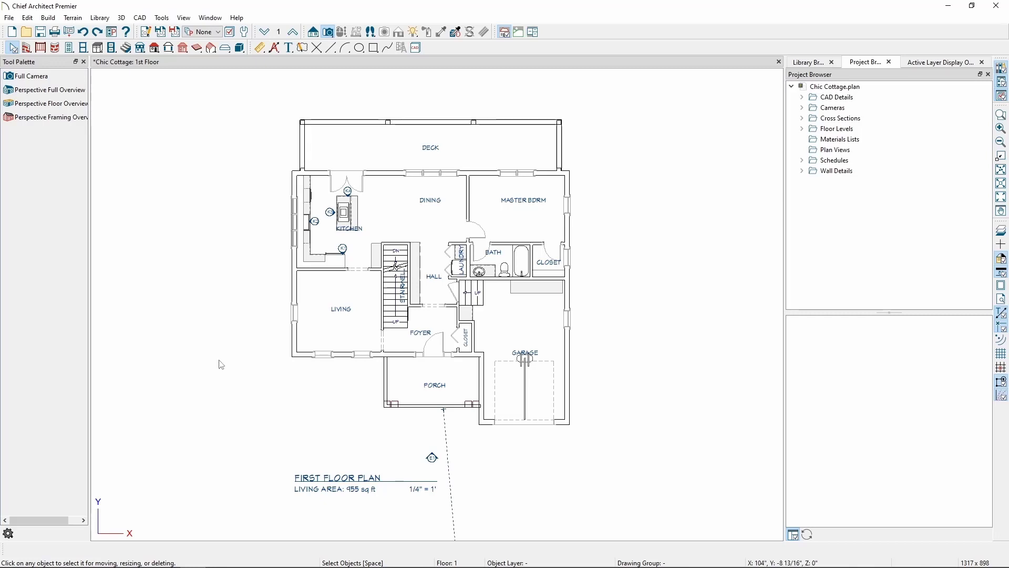
left_click(162, 18)
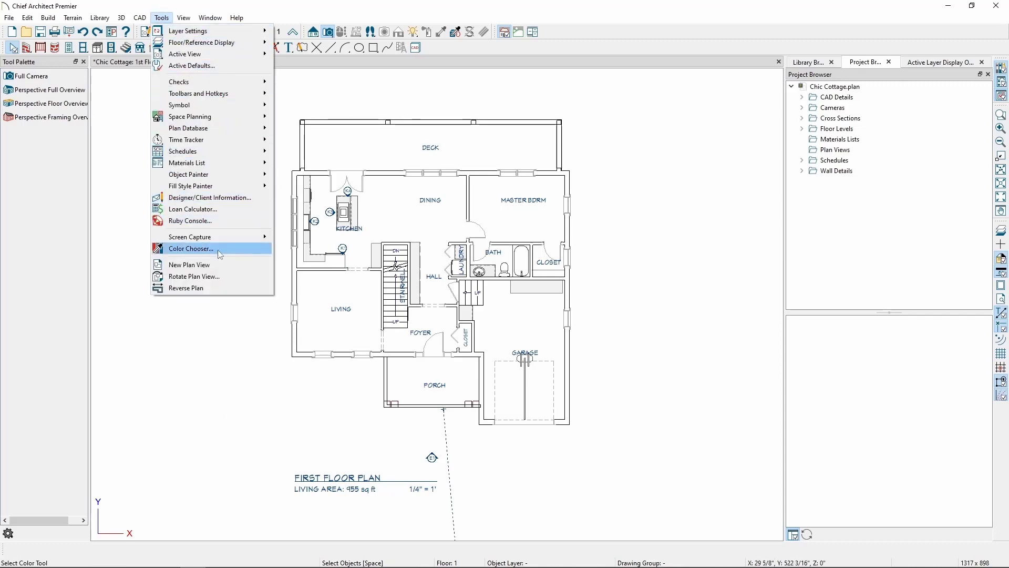
Step: Rotate the 1st Floor plan 45° to watch the axes indicator turn, then undo the rotation
left_click(221, 276)
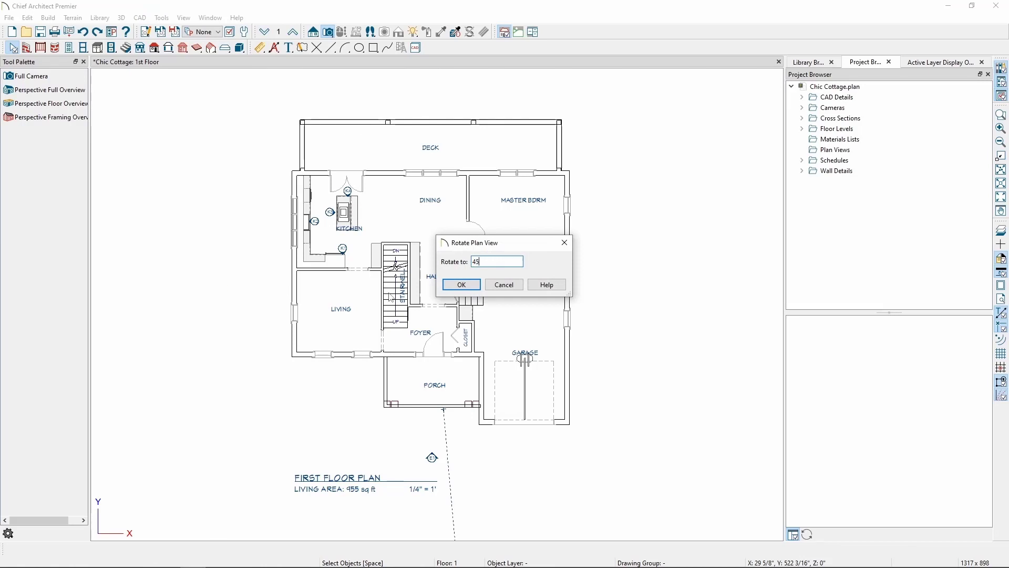
left_click(448, 286)
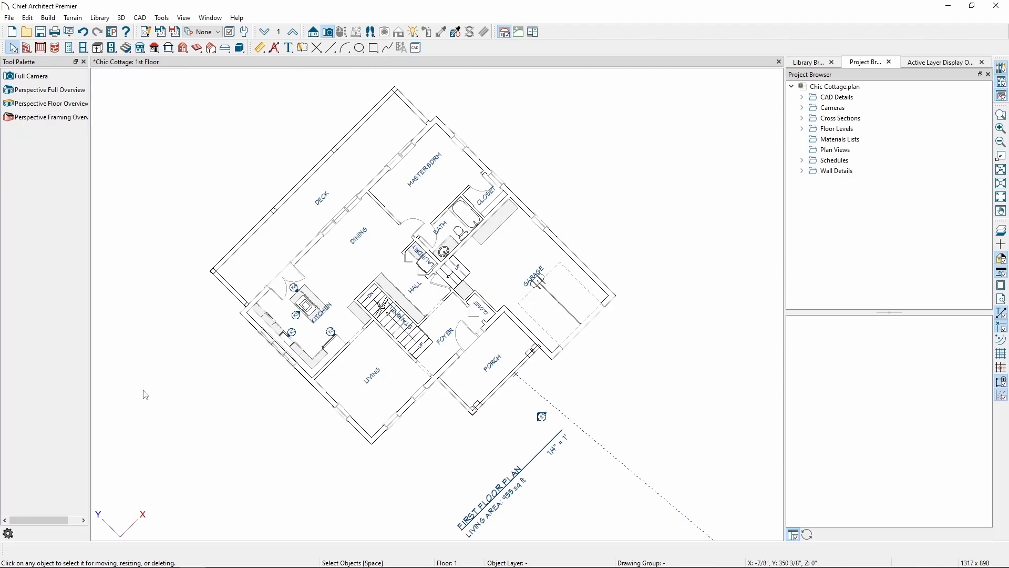
left_click(84, 32)
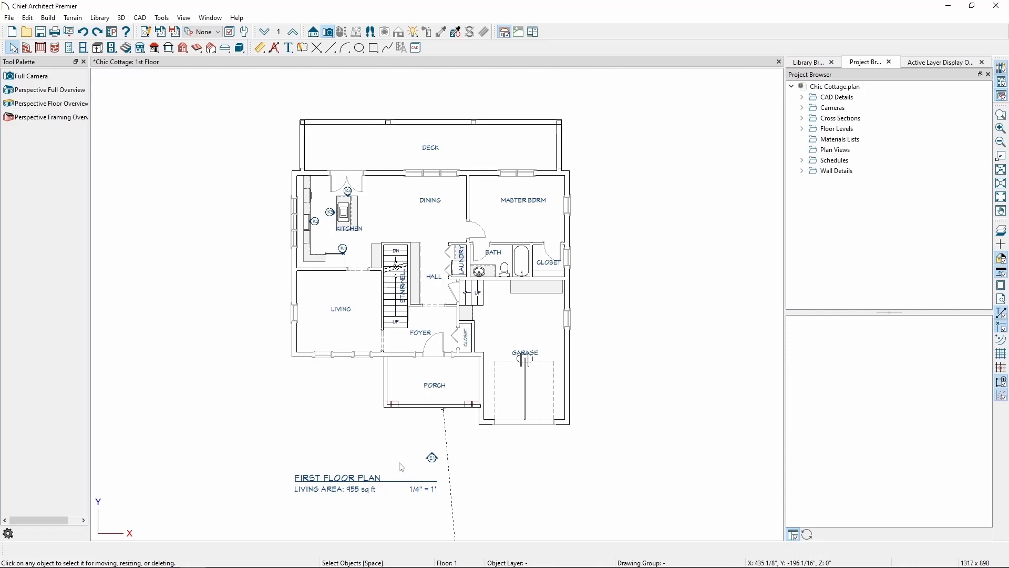
left_click(432, 457)
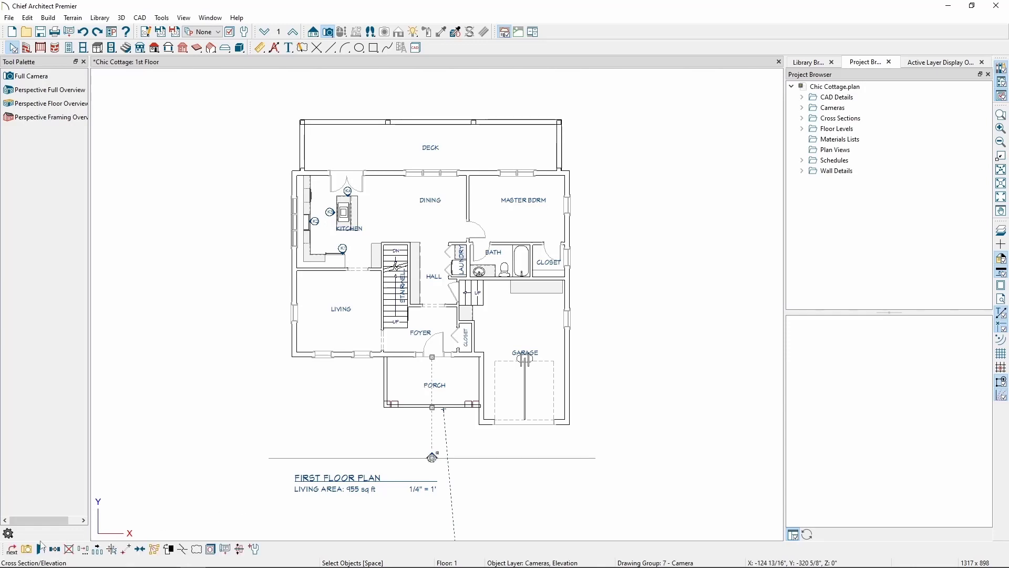
Step: Open the E1 front elevation and show its floating Z/X axes indicator
left_click(26, 550)
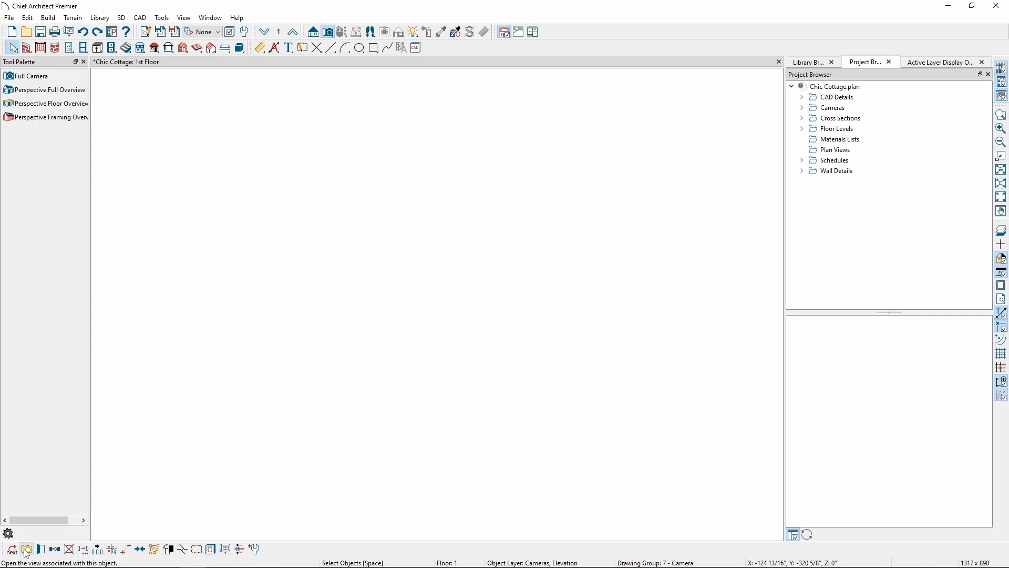
left_click(183, 17)
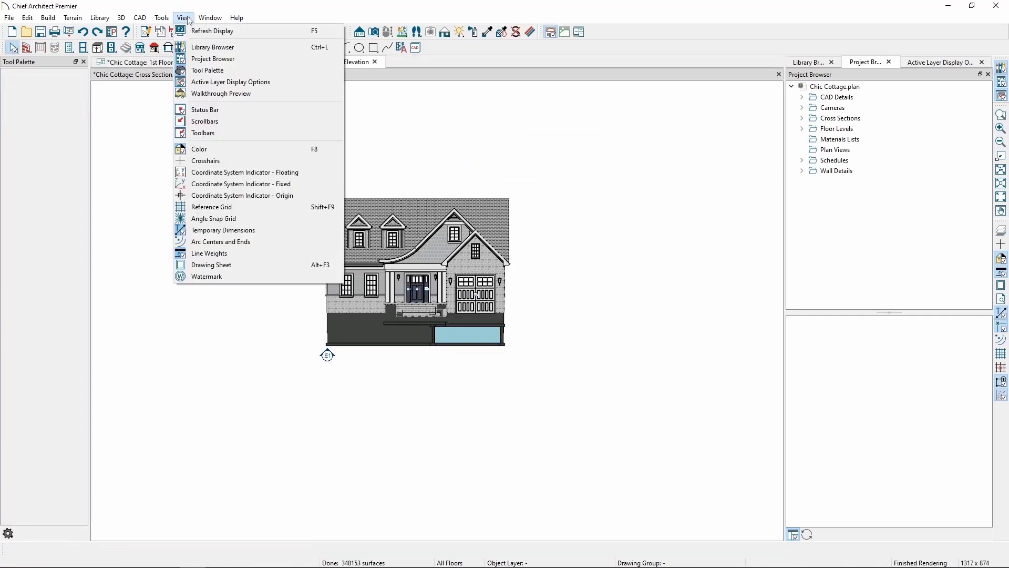
left_click(235, 174)
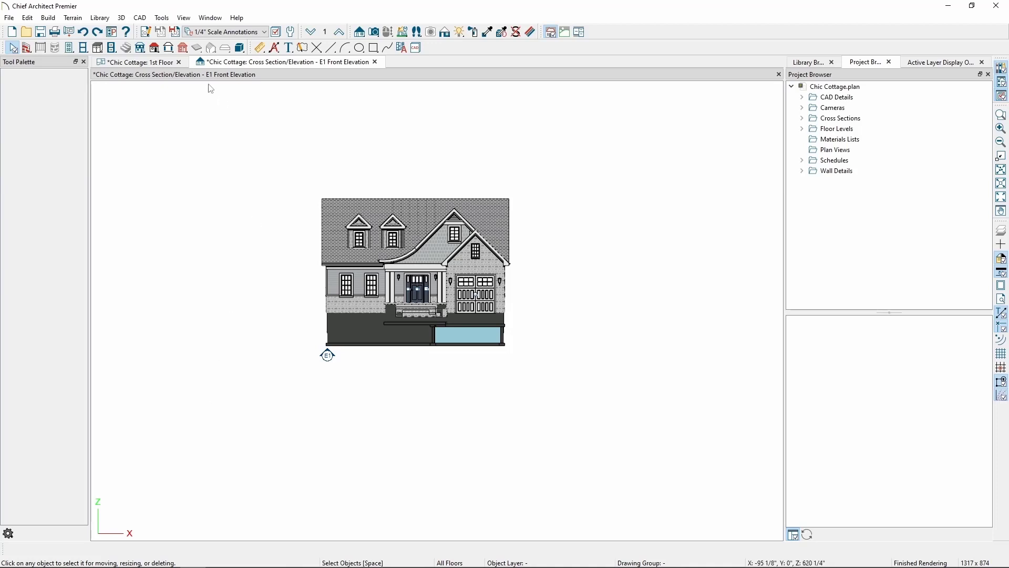
left_click(160, 62)
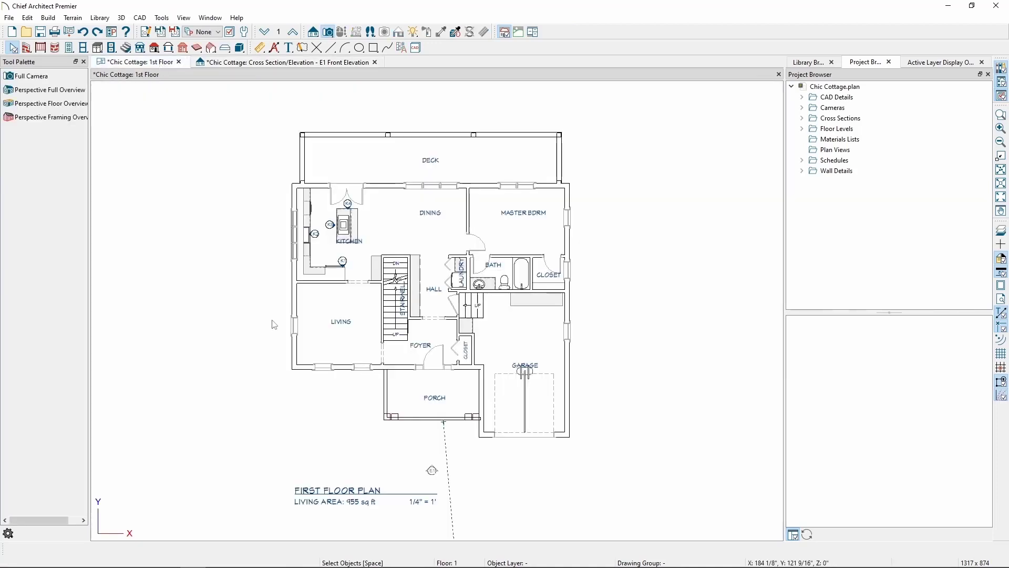
left_click(453, 520)
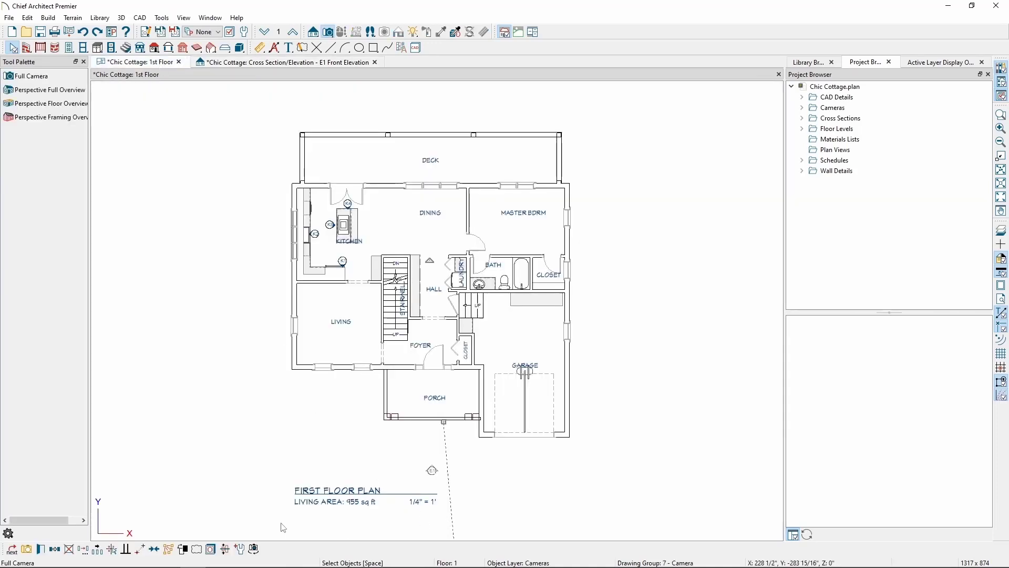
Step: Open the Full Camera 3D view, show its floating axes indicator, and orbit around the house
left_click(27, 549)
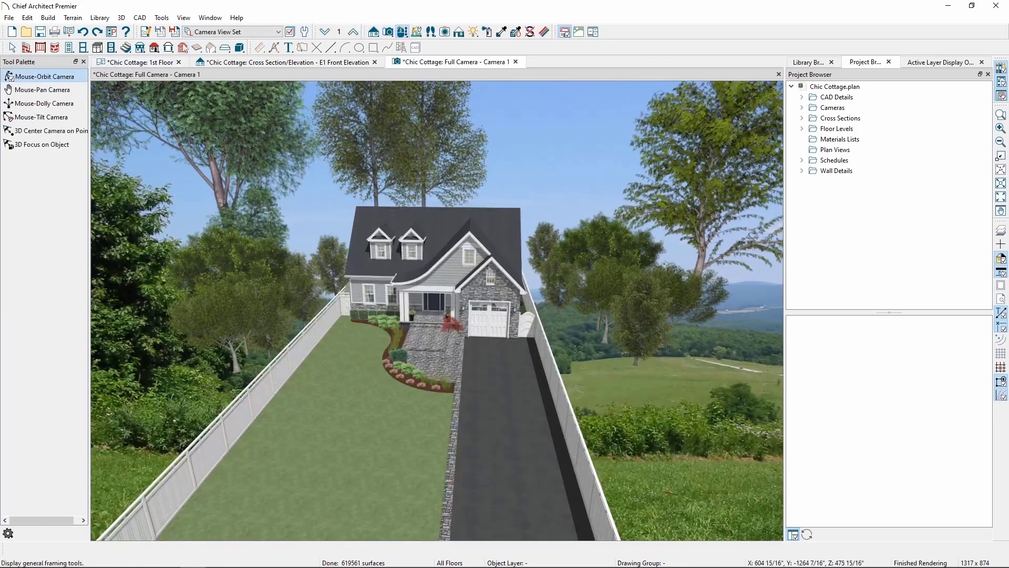
left_click(184, 17)
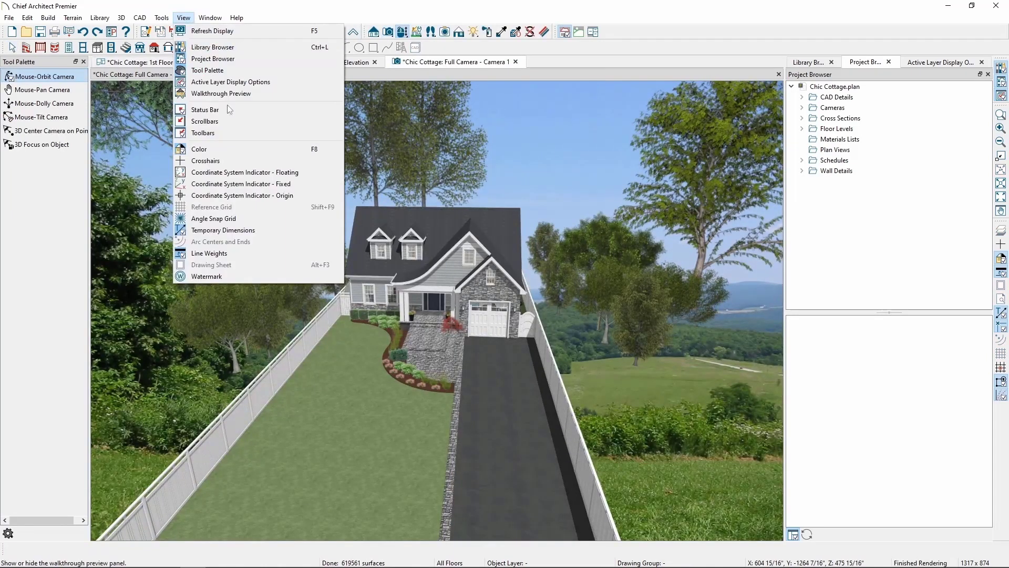
left_click(250, 174)
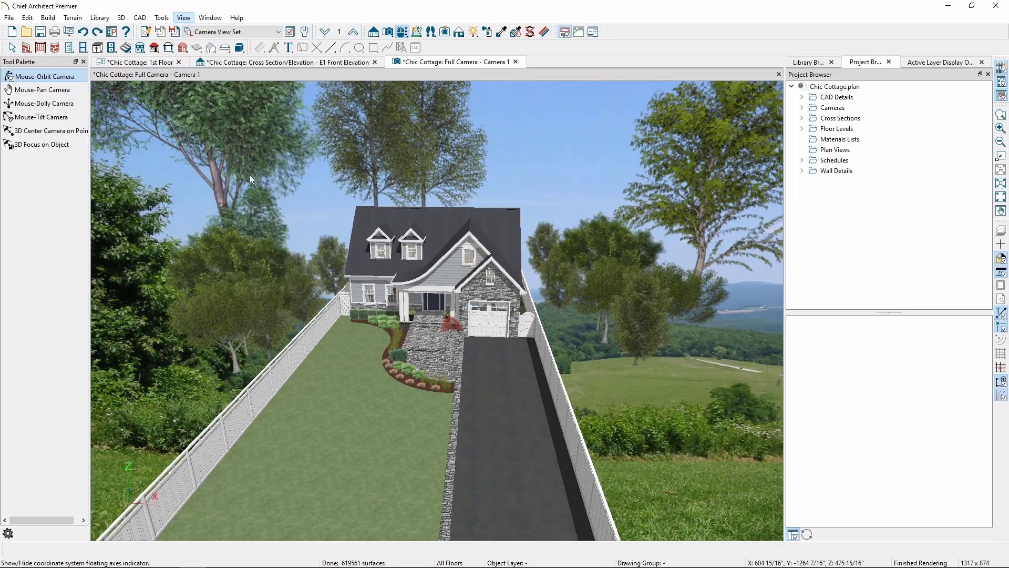
left_click_drag(237, 293, 390, 311)
key("space")
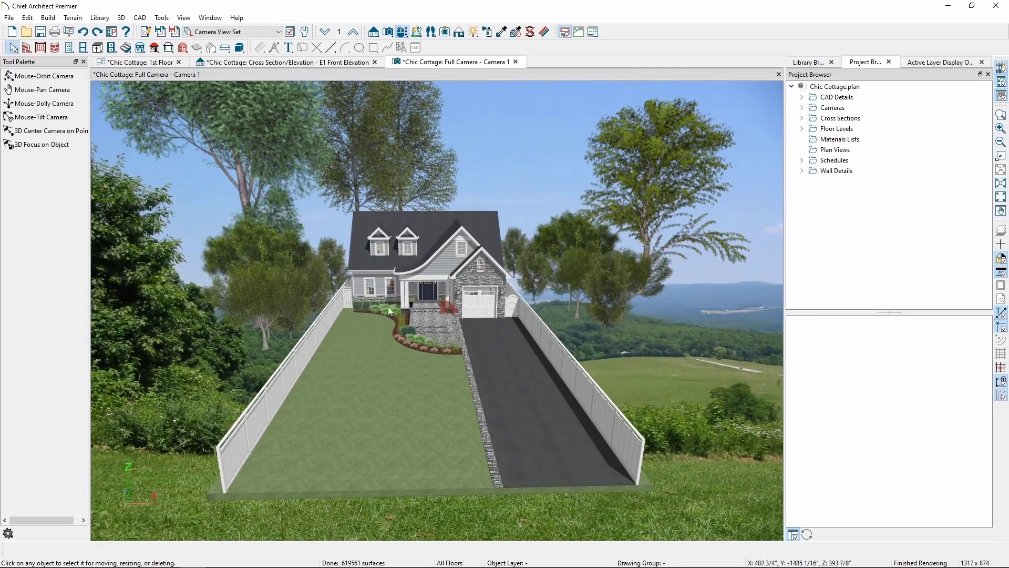
left_click(141, 62)
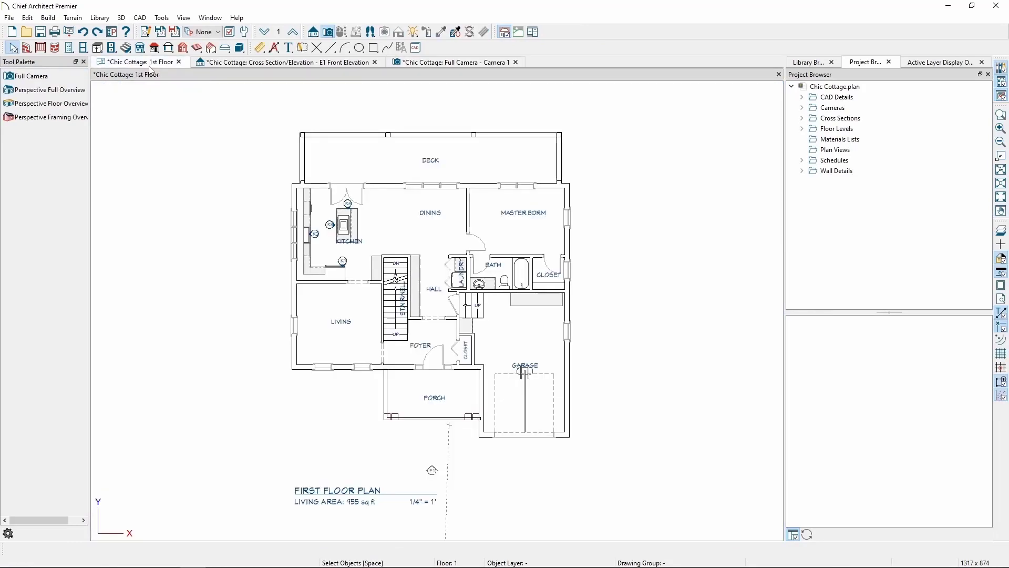
Step: Show the fixed X/Y axes spanning the 1st Floor plan and inspect them closer
left_click(183, 17)
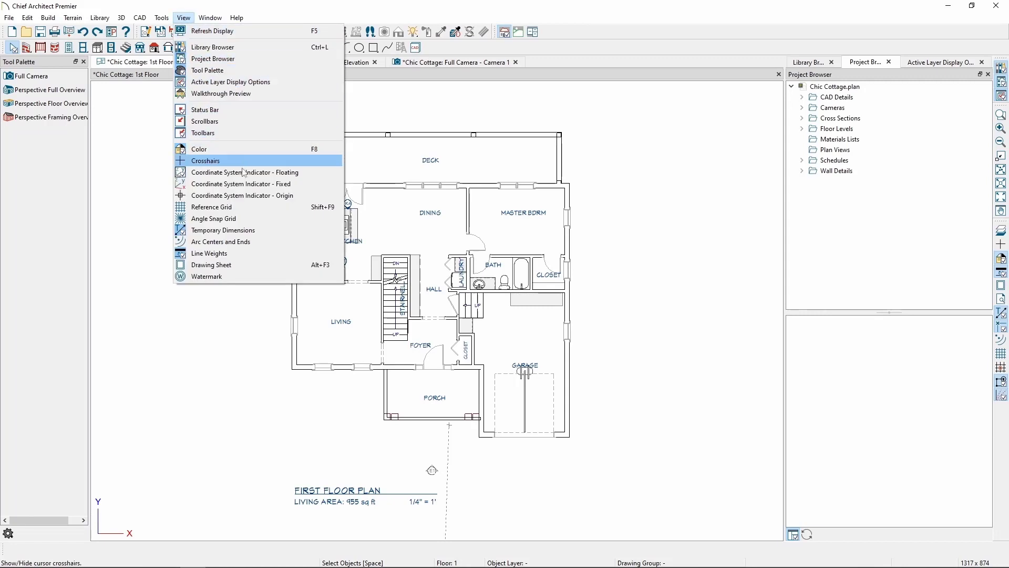
left_click(245, 184)
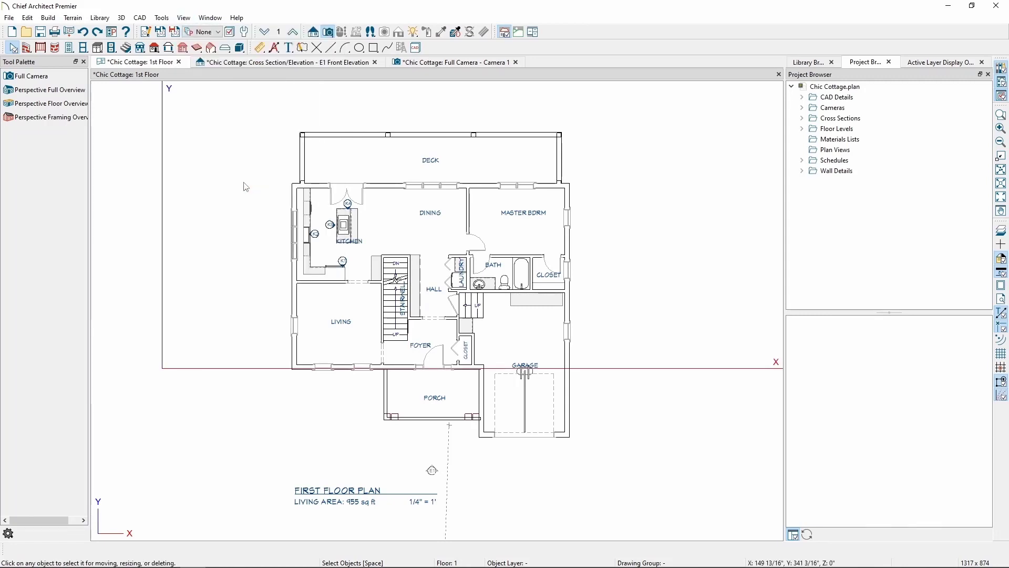
scroll(315, 215, "down", 2)
scroll(447, 369, "down", 1)
middle_click_drag(306, 232, 333, 217)
scroll(316, 253, "up", 1)
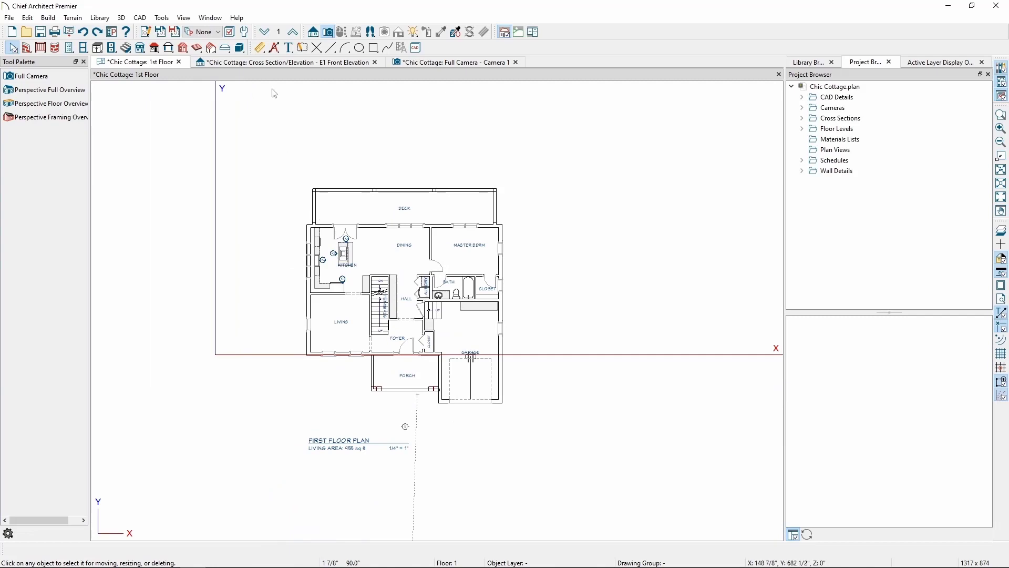
left_click(272, 63)
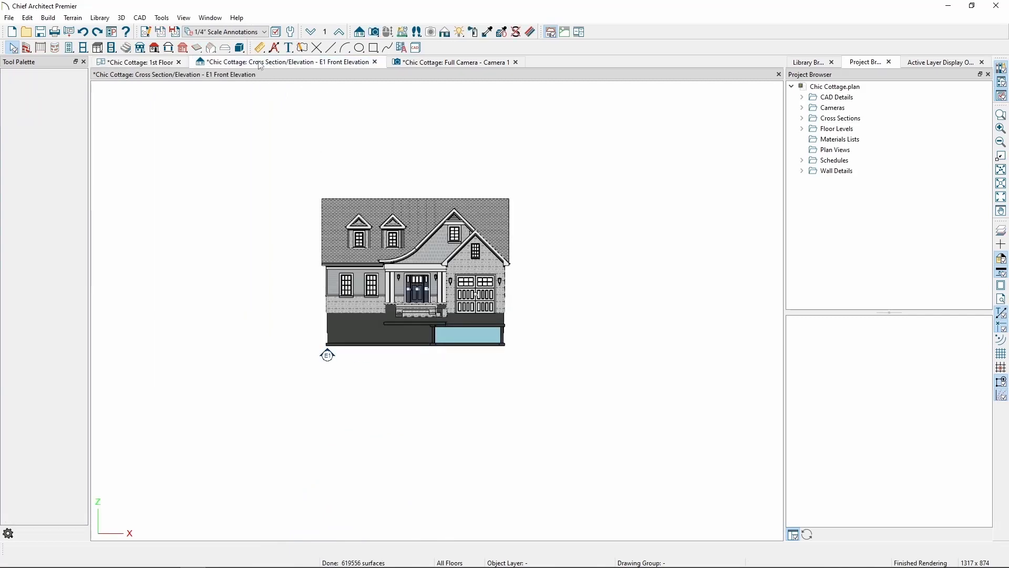
Step: Add the origin marker in the E1 elevation, then fixed axes in the Full Camera view, orbiting around
left_click(184, 18)
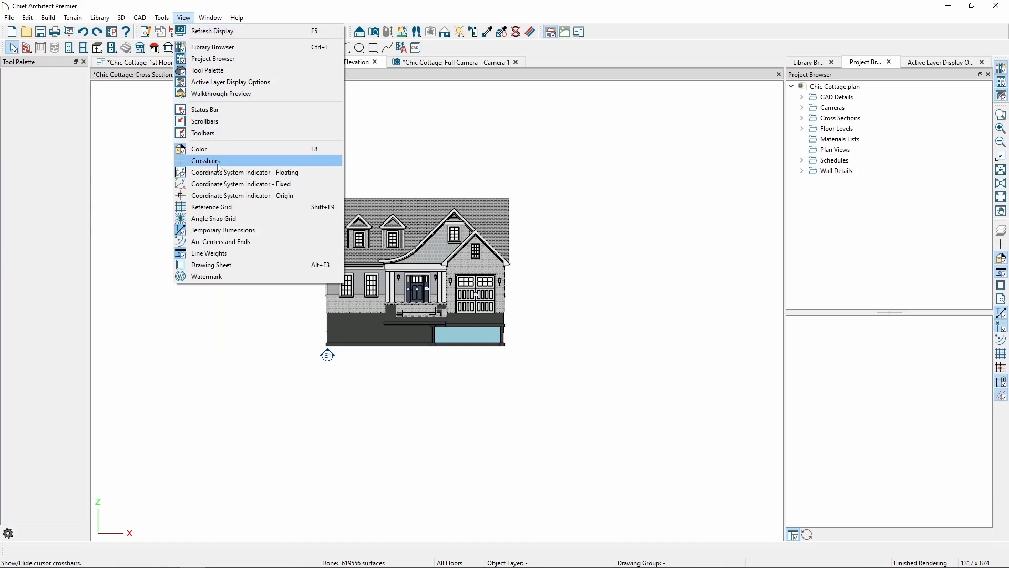
left_click(226, 195)
left_click(452, 62)
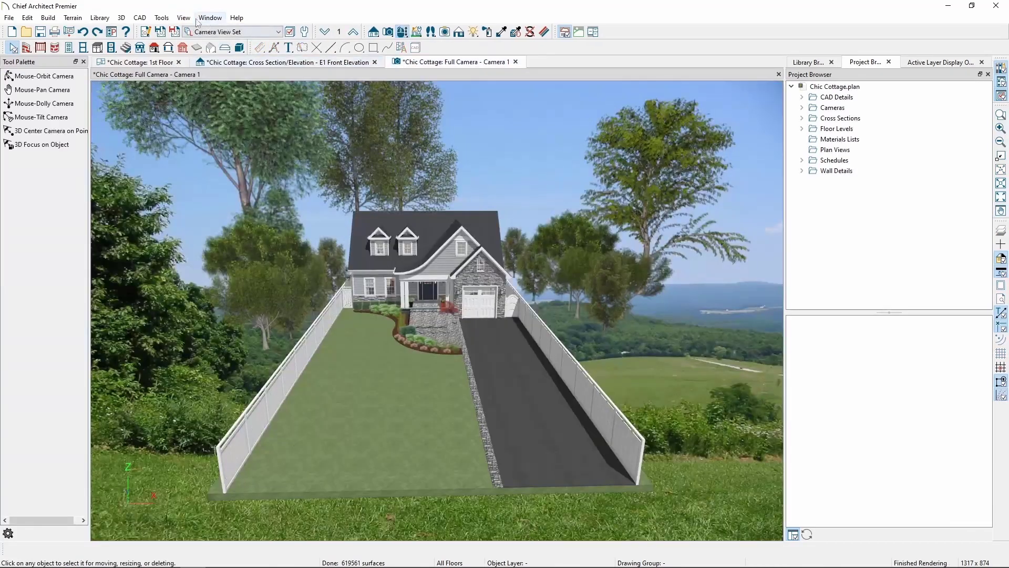
left_click(184, 17)
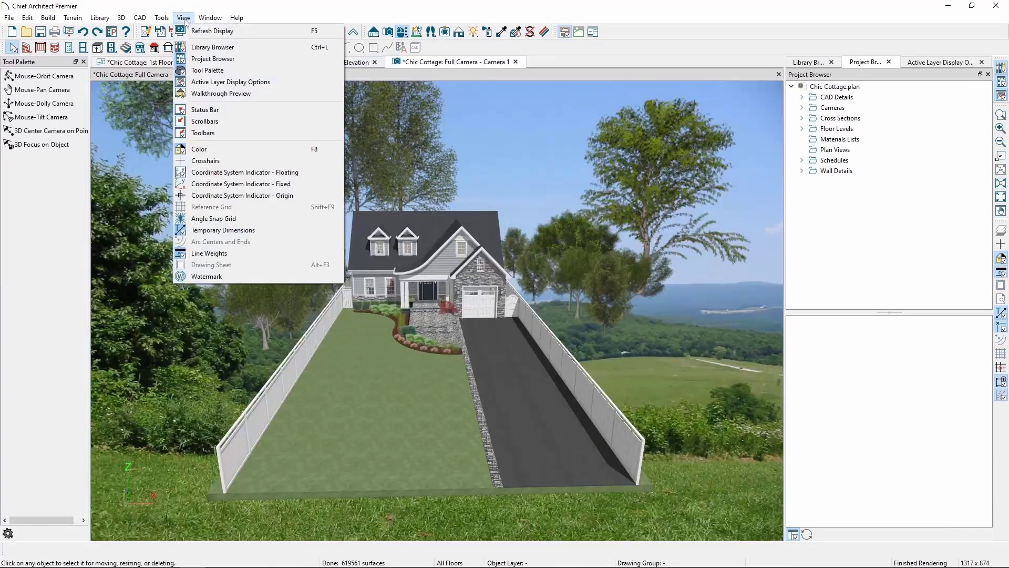
left_click(228, 185)
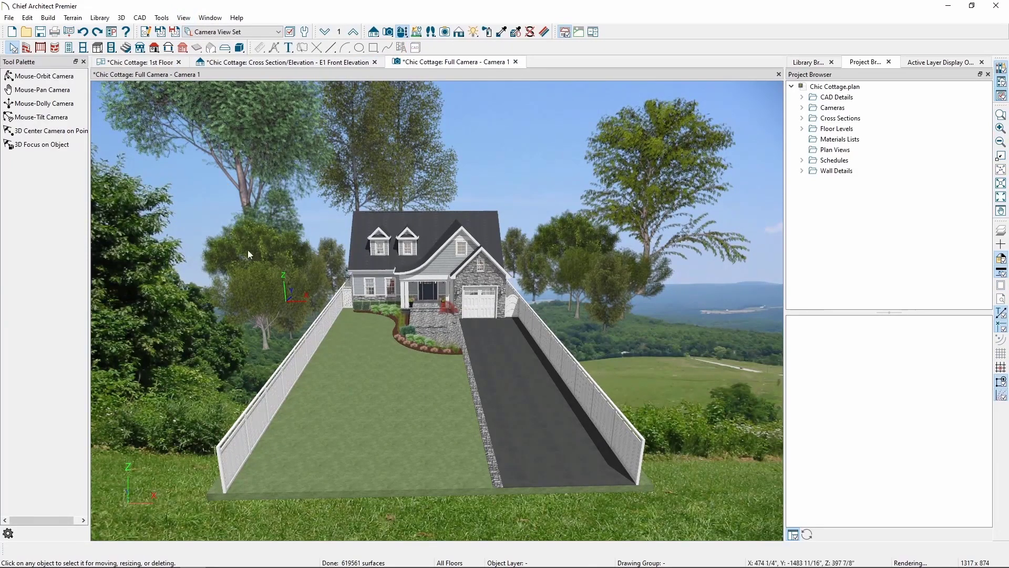
middle_click_drag(259, 299, 270, 323)
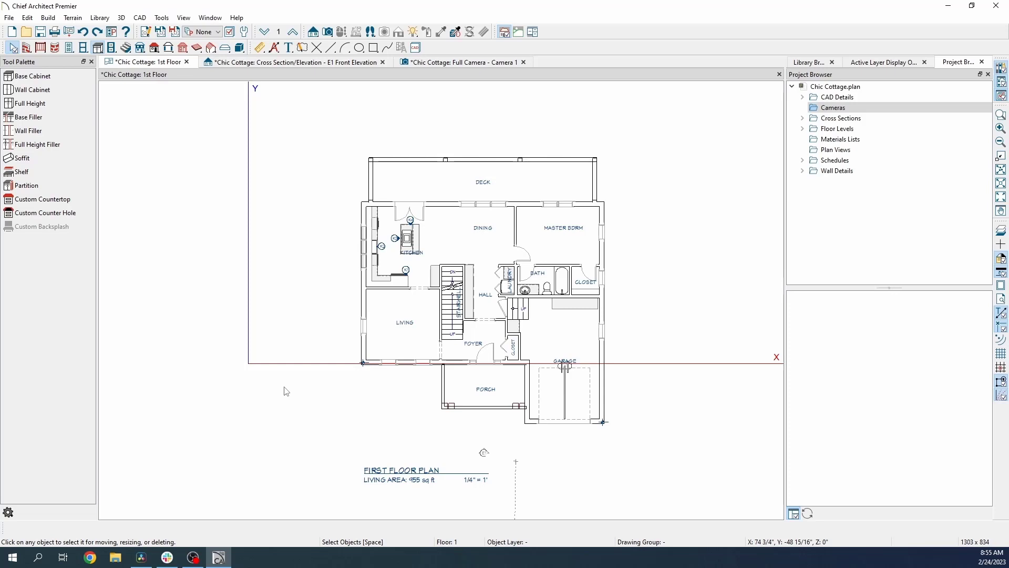
Step: Replace the 1st Floor plan's fixed axes indicator with the origin marker
left_click(184, 18)
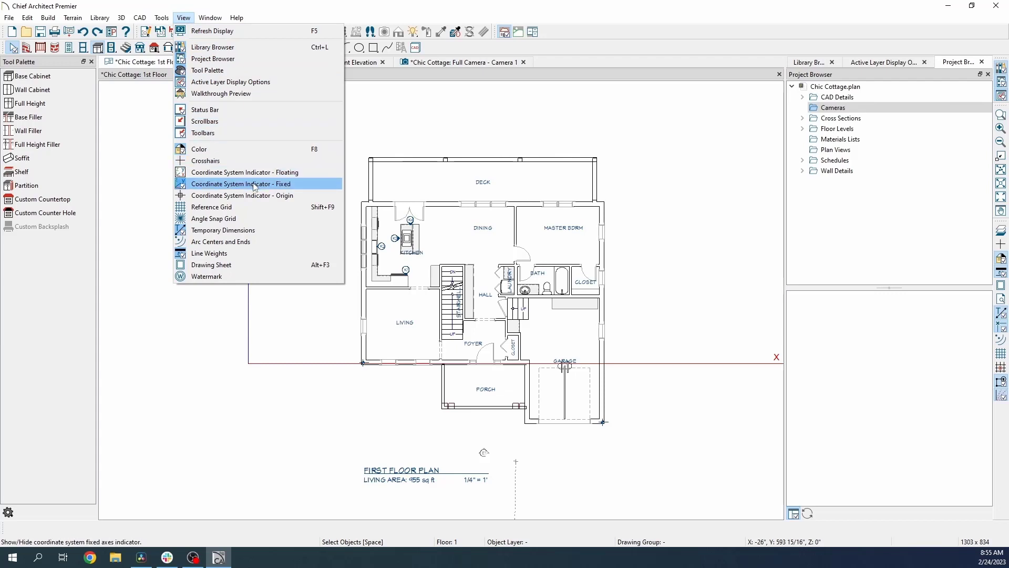
left_click(255, 185)
left_click(184, 18)
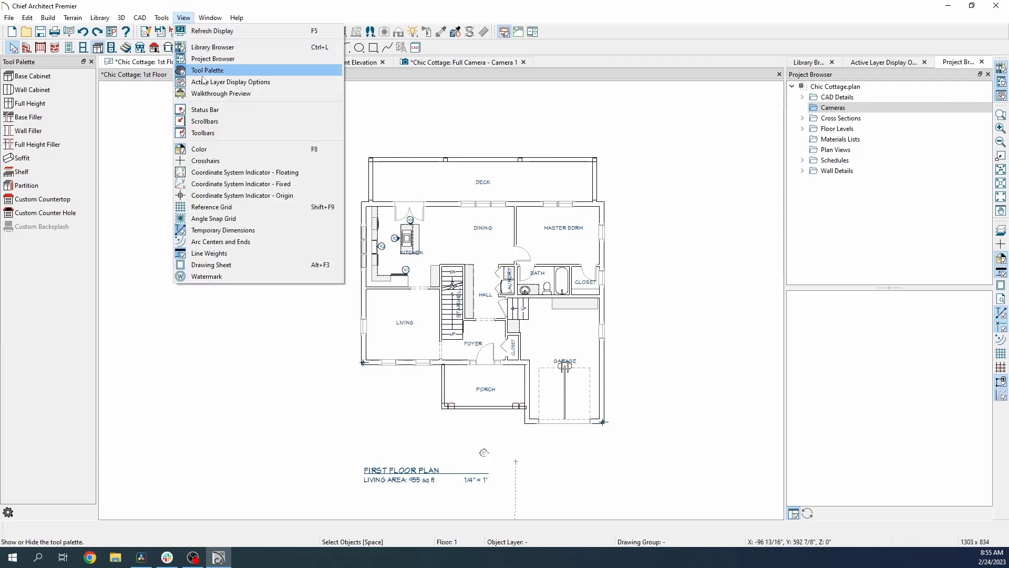
left_click(243, 195)
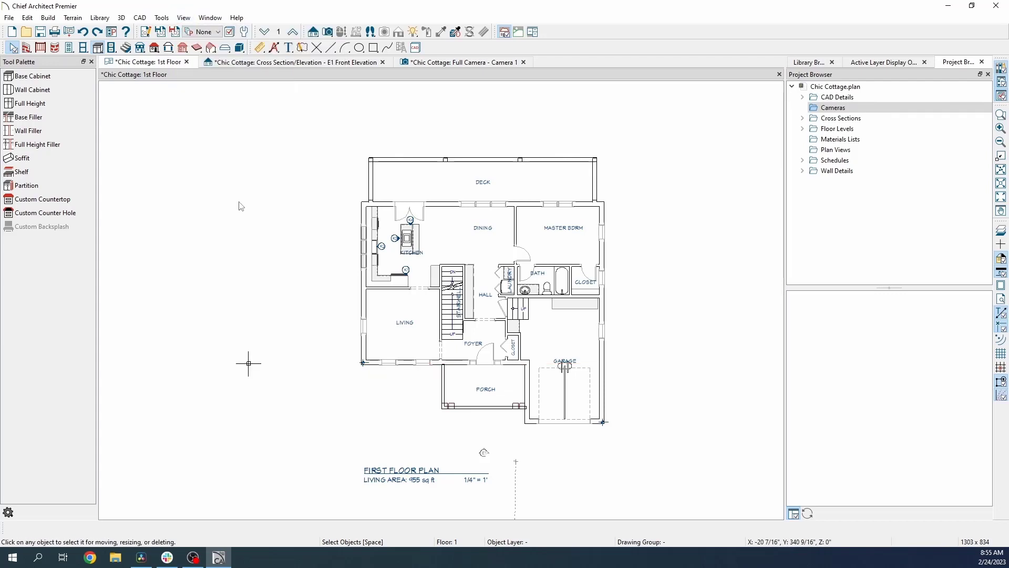
middle_click_drag(238, 287, 242, 287)
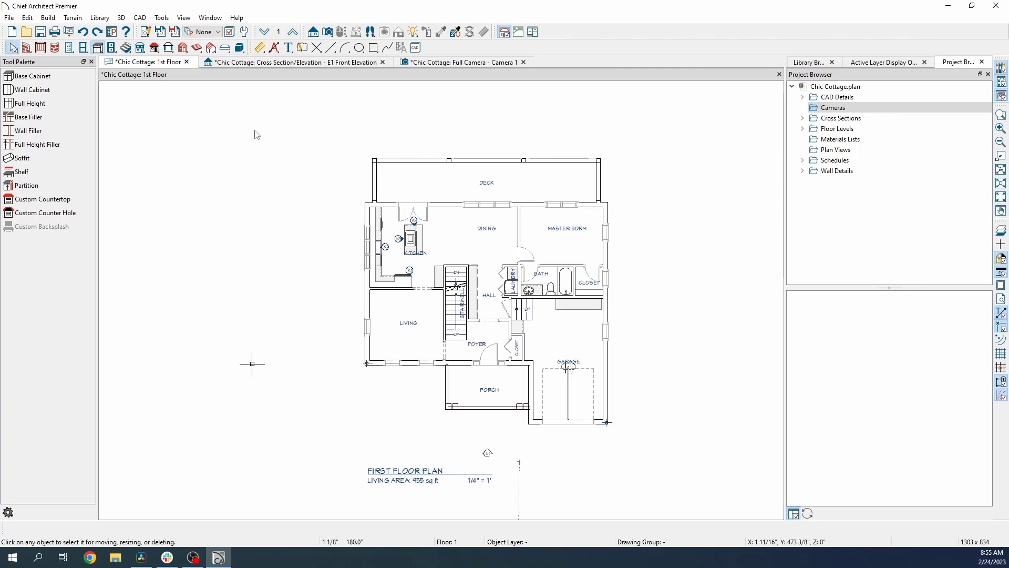
Step: Toggle a coordinate indicator in the E1 elevation and in the Full Camera view
left_click(257, 63)
left_click(183, 17)
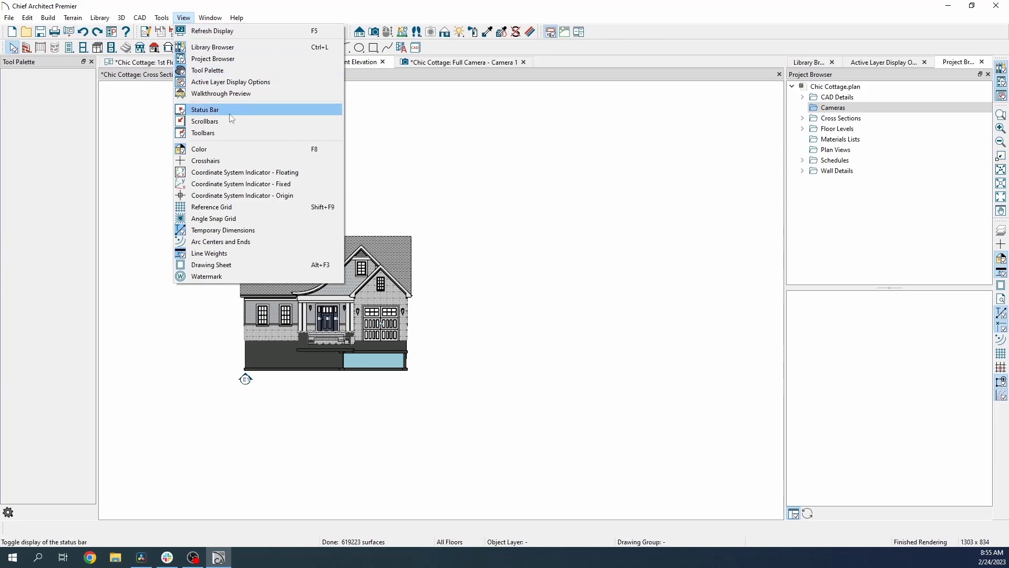
left_click(256, 196)
left_click(463, 62)
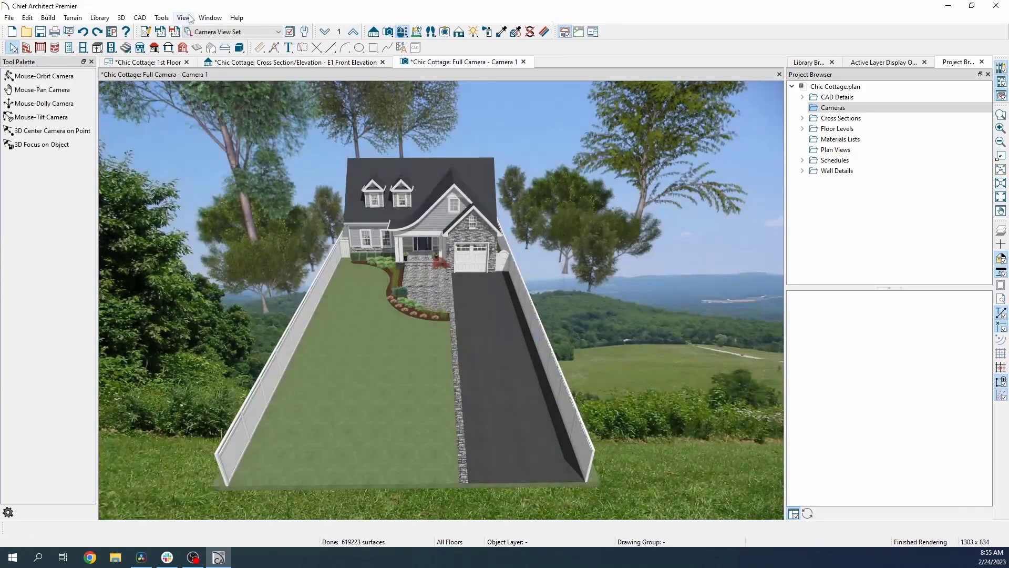
left_click(183, 18)
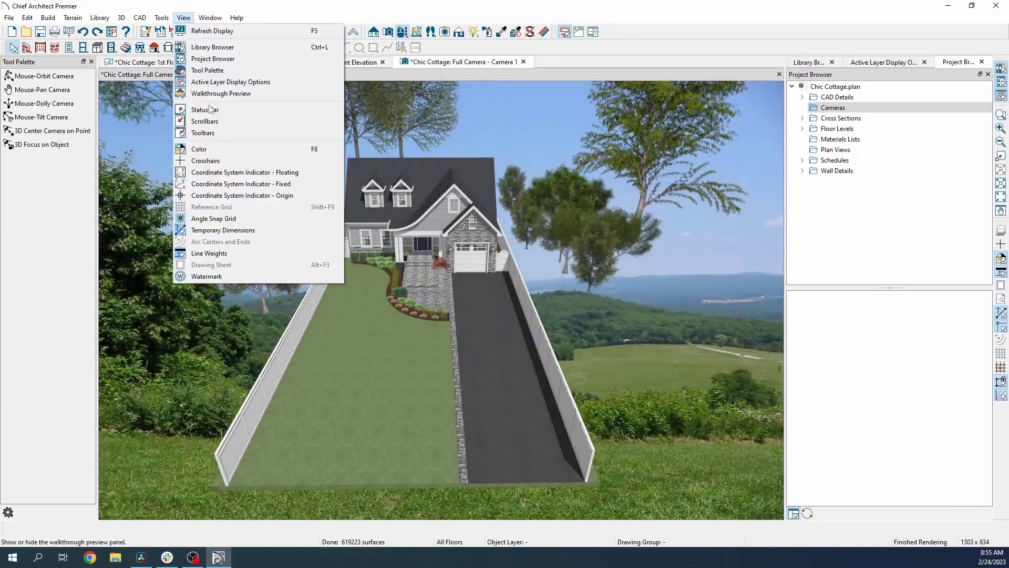
left_click(252, 183)
middle_click_drag(273, 260, 301, 284)
left_click(153, 62)
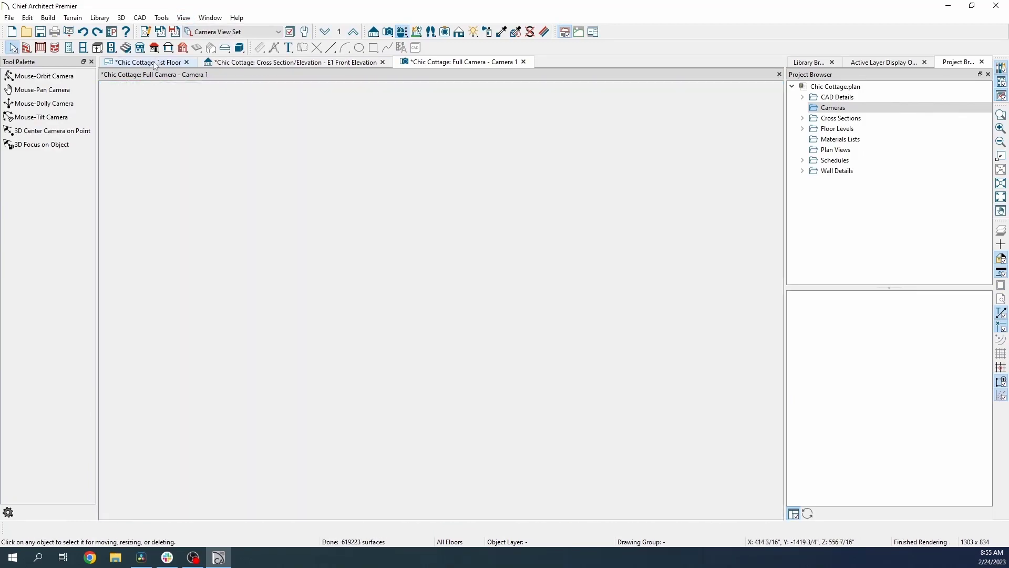
Step: Open the Preferences dialog from the Edit menu
left_click(29, 19)
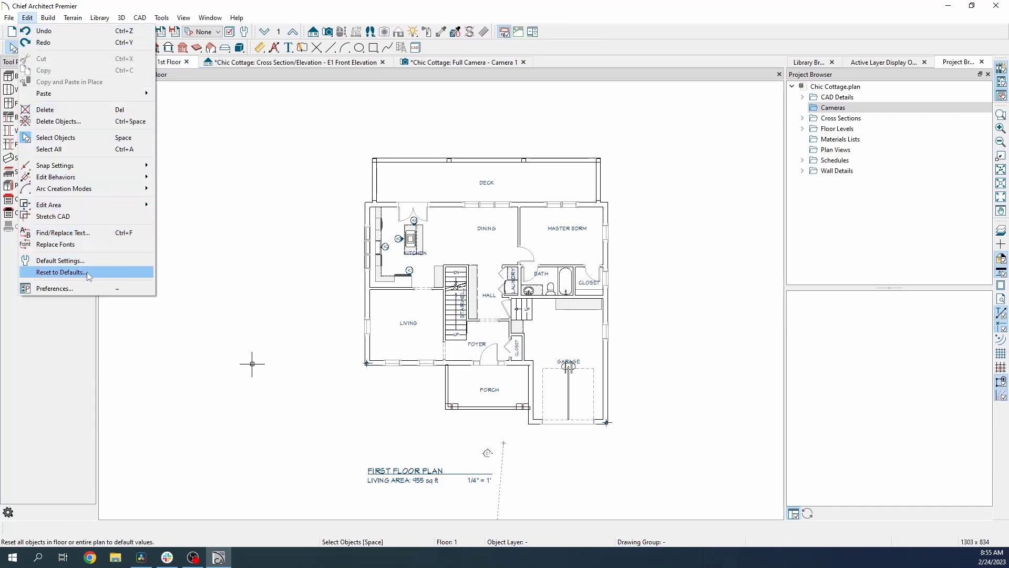
left_click(87, 291)
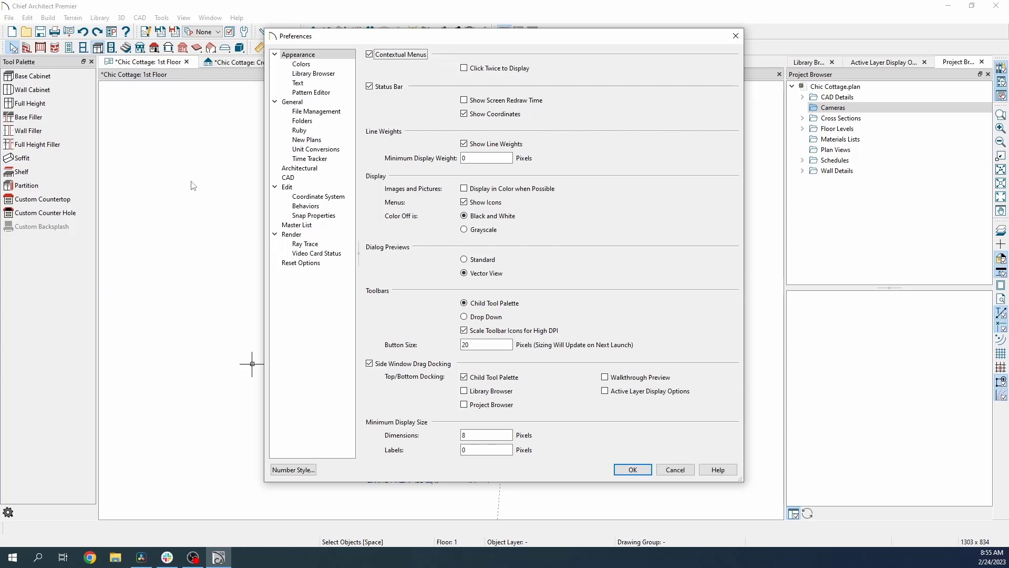
Step: In Coordinate System preferences, enable orthographic floating axes and set line length to 72
left_click(318, 197)
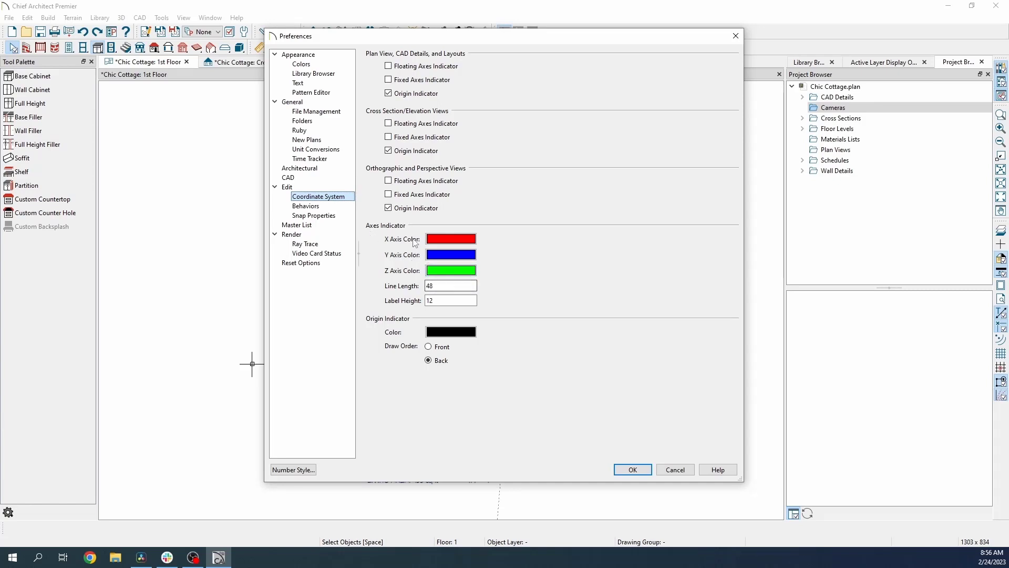
left_click(410, 182)
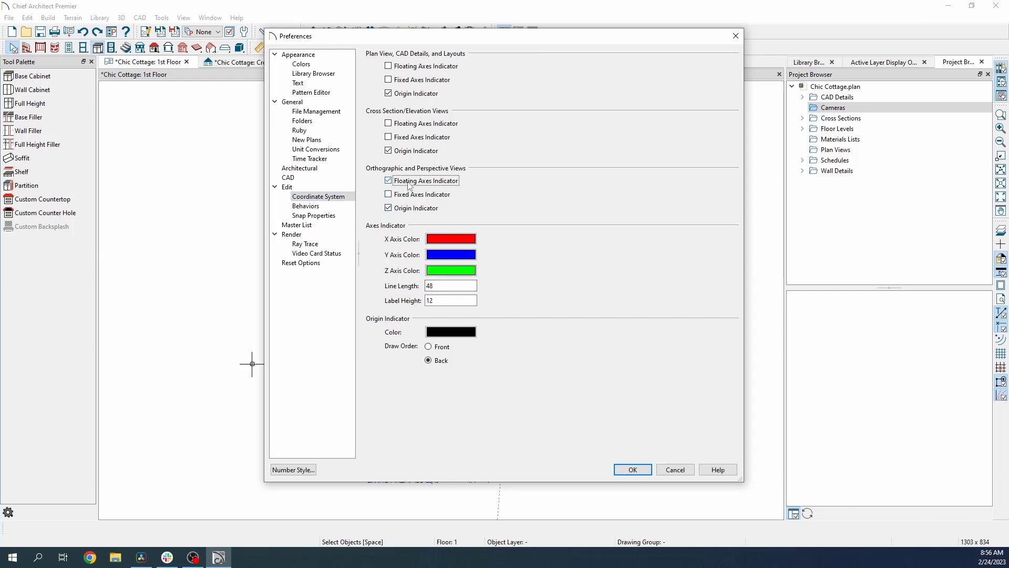
left_click(443, 286)
type("72")
key("Tab")
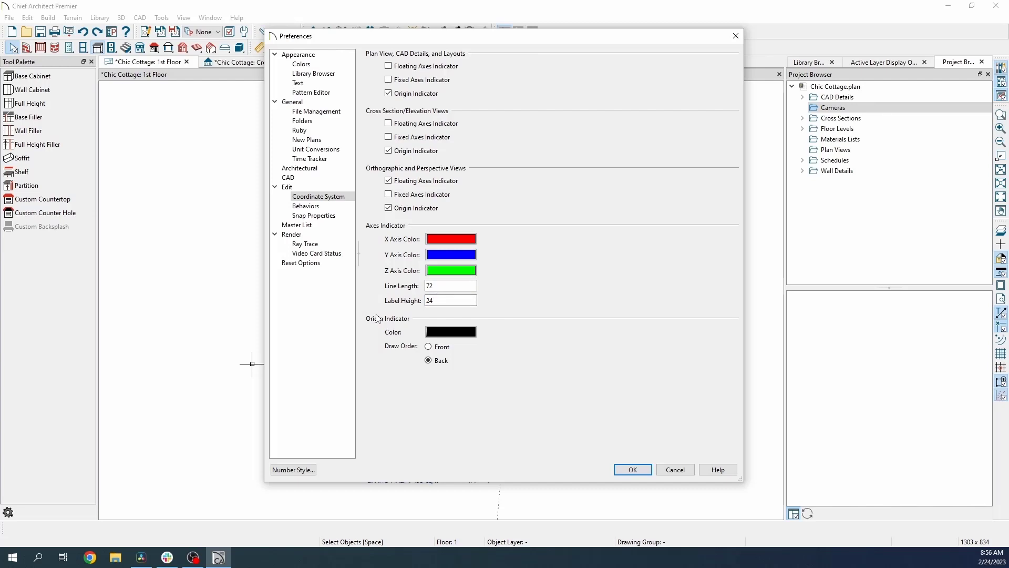
Step: Change the origin indicator colour to the dark magenta basic colour (red 128, blue 64)
left_click(441, 334)
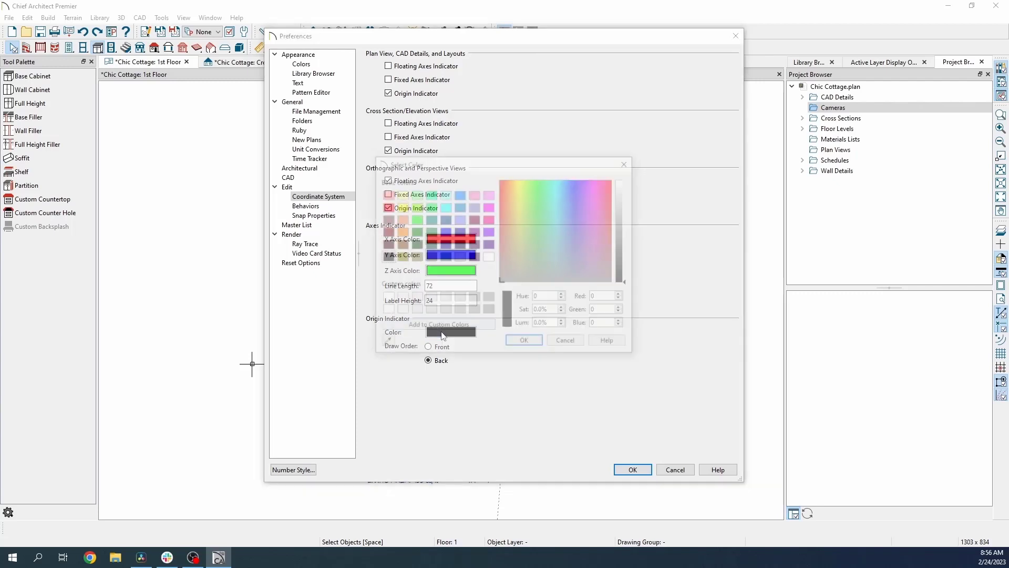
left_click(474, 220)
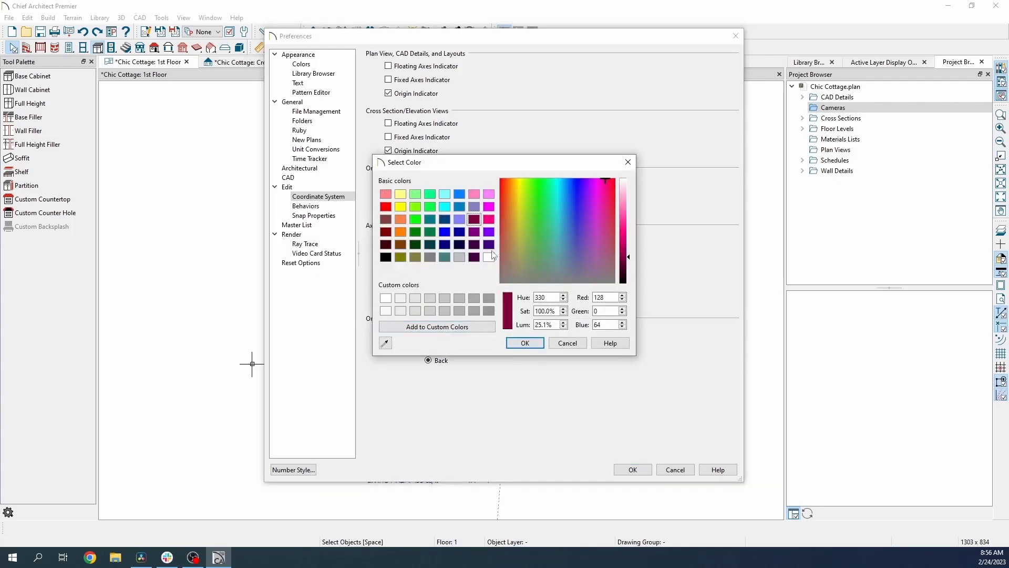
left_click(524, 342)
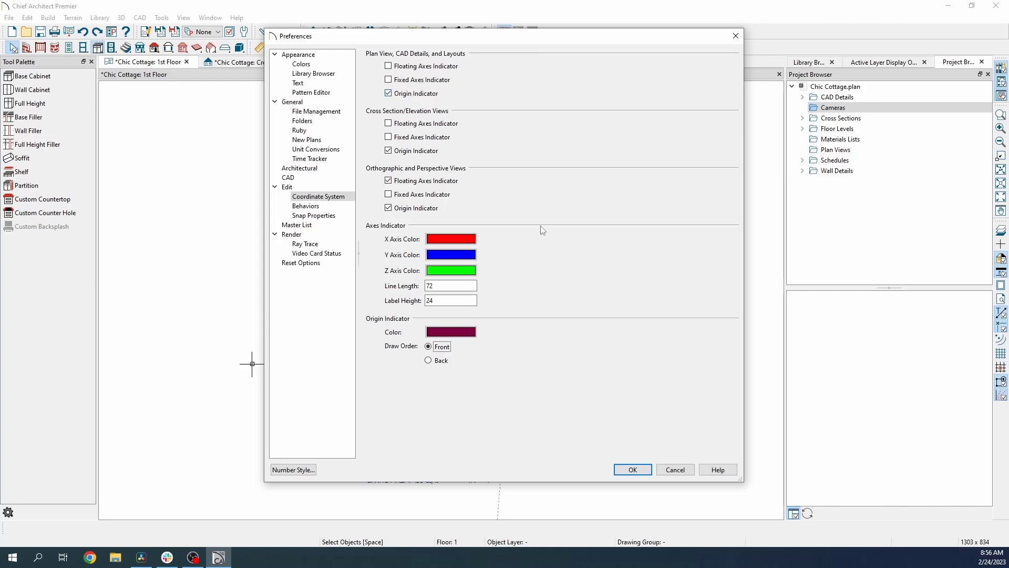
Step: Apply the new coordinate preferences and return to the floor plan
left_click(630, 469)
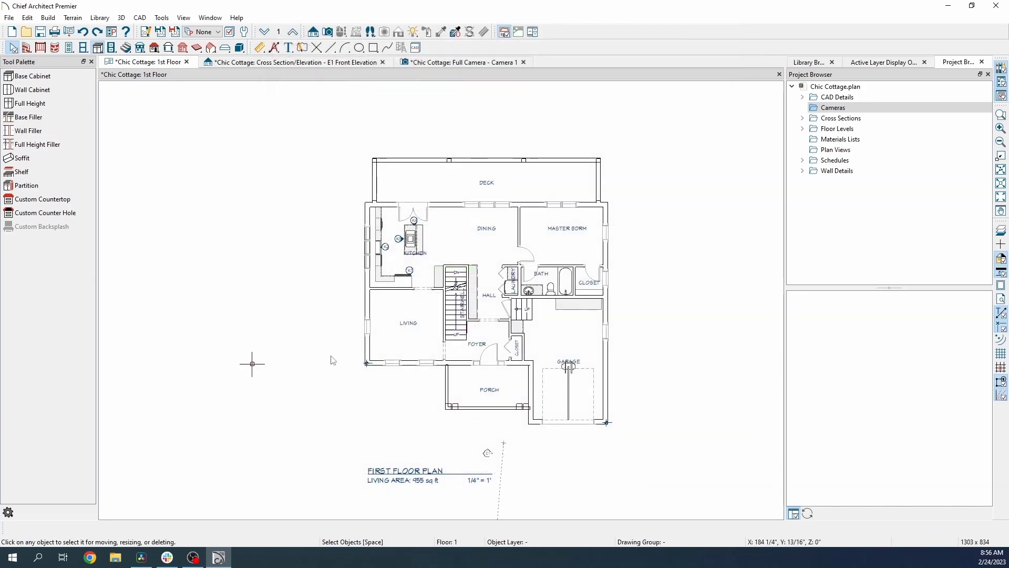
scroll(362, 326, "down", 1)
scroll(362, 327, "up", 1)
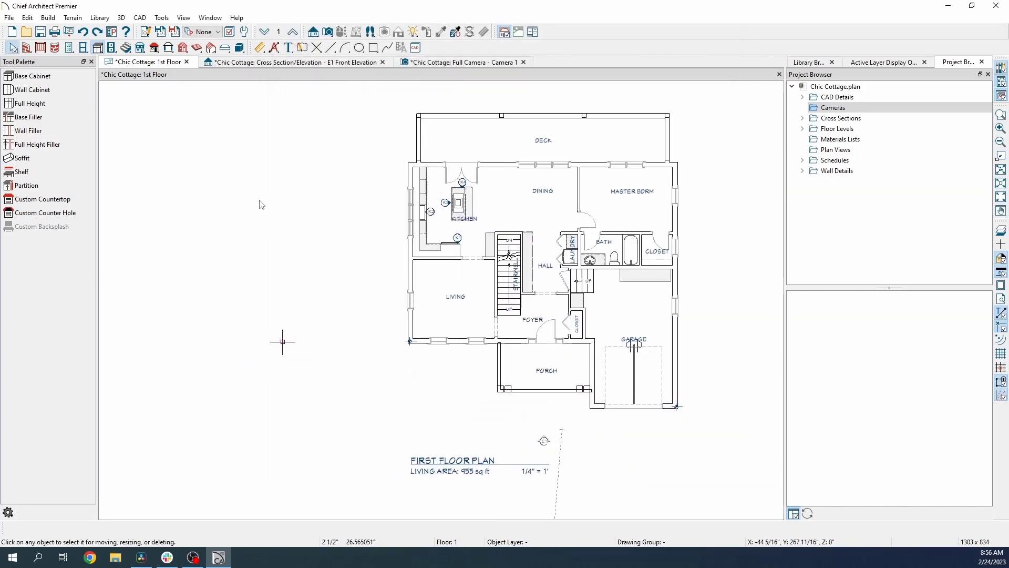
Step: Place a base cabinet at the origin marker, then view it in Full Camera
left_click(32, 76)
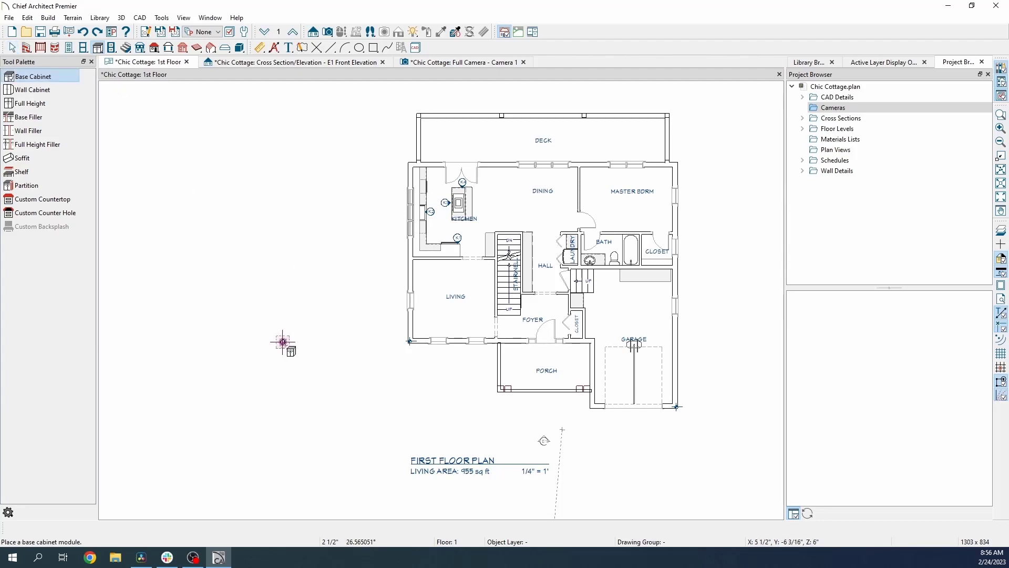
left_click(282, 342)
scroll(281, 344, "up", 5)
scroll(371, 371, "down", 2)
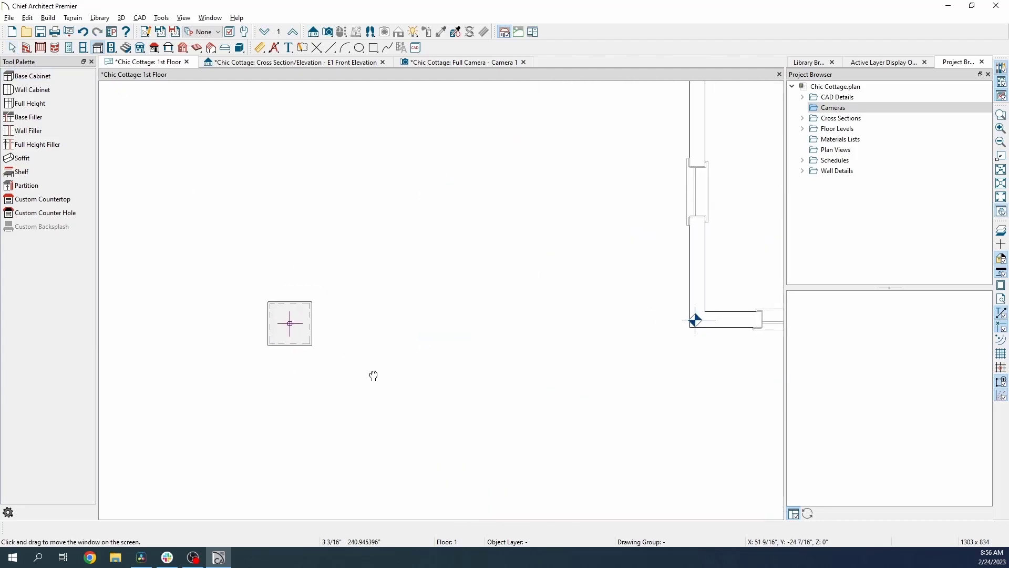
left_click(444, 63)
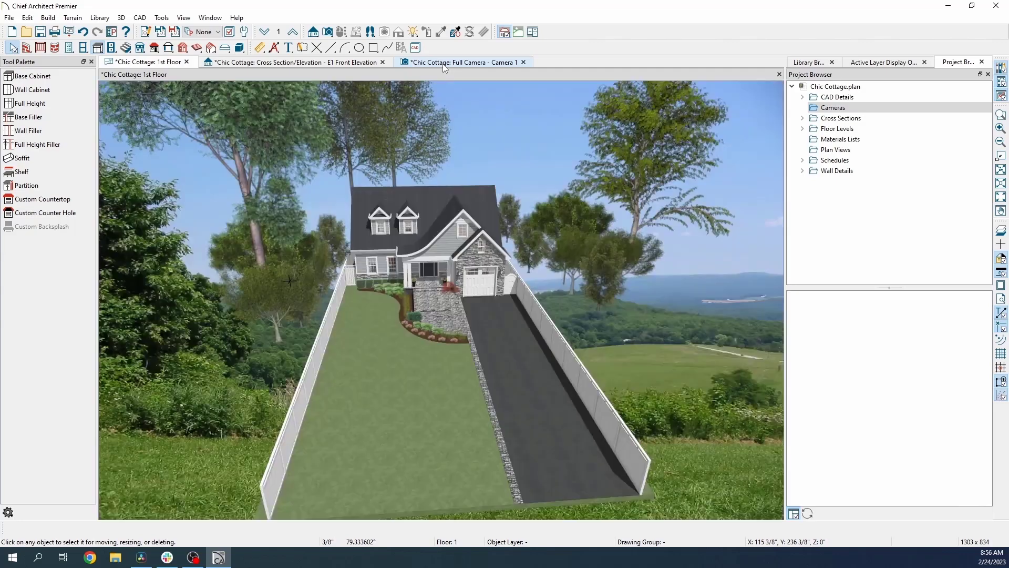